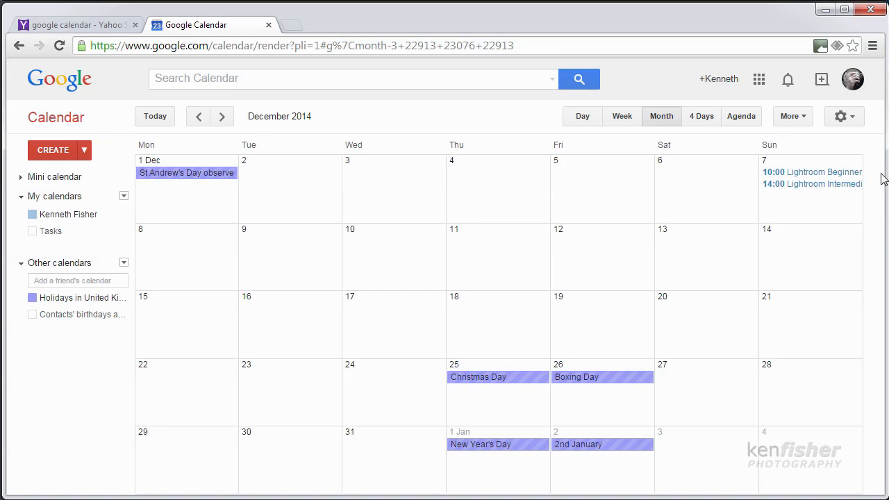
# Create an event named My Birthday on Wednesday 10 December 2014.
pyautogui.click(373, 257)
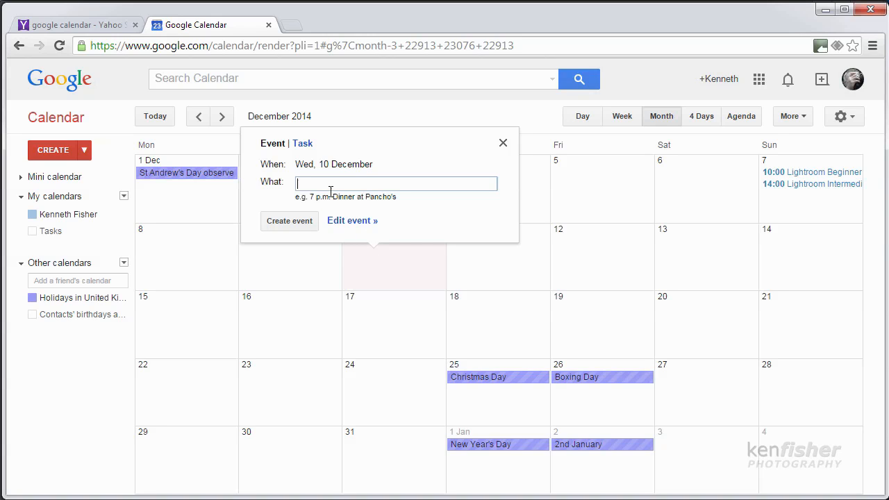
pyautogui.write('My Birthday')
pyautogui.click(290, 221)
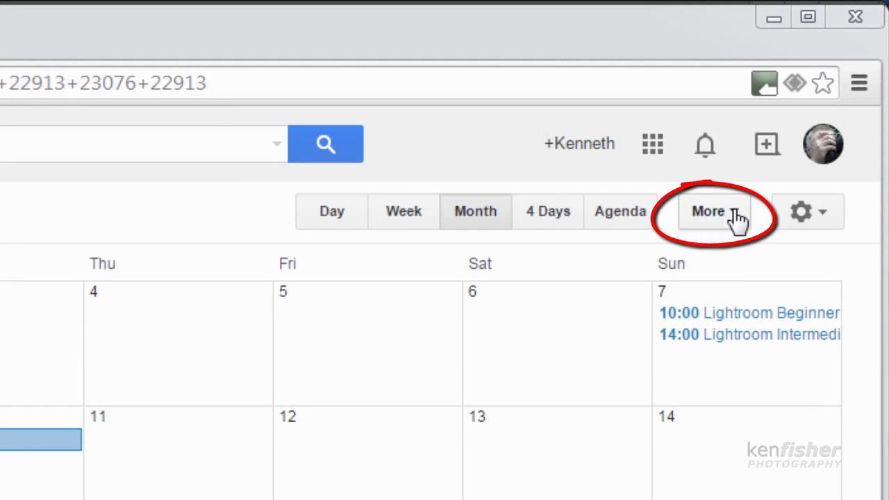
# Open the print preview of the December 2014 month view and save the calendar as a PDF.
pyautogui.click(736, 214)
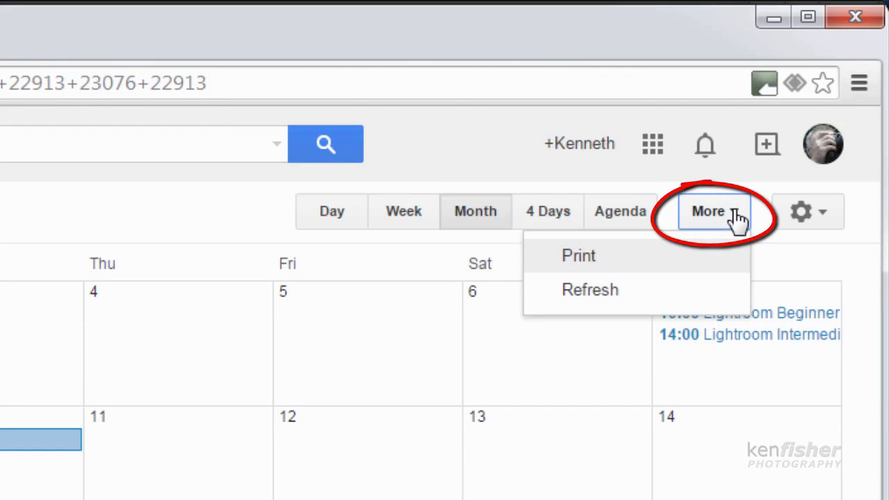
pyautogui.click(602, 261)
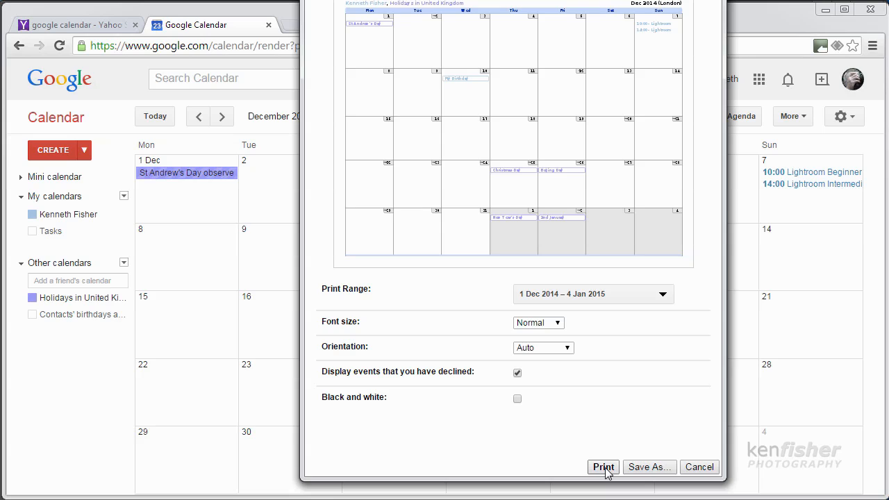
pyautogui.click(651, 469)
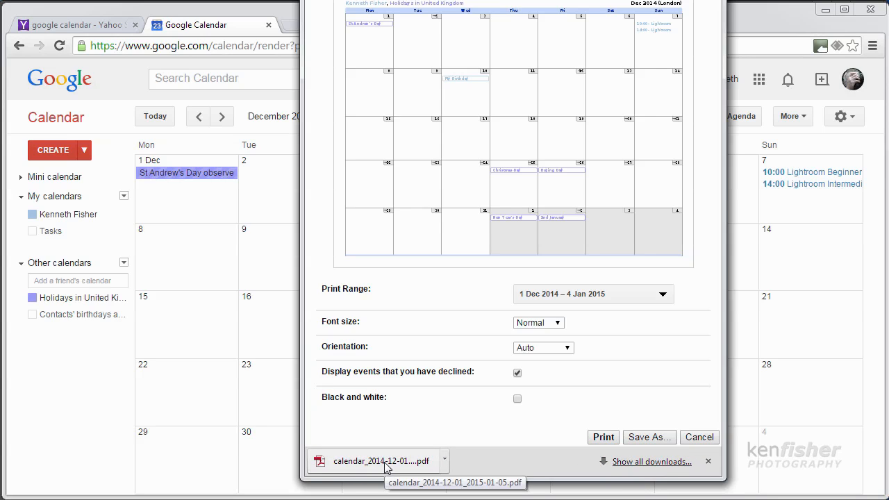
# Show the downloaded calendar PDF in its folder.
pyautogui.click(445, 462)
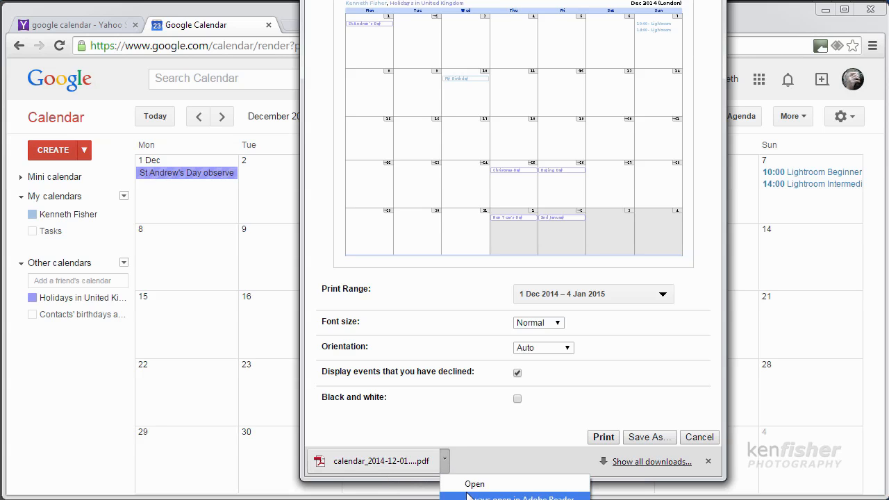
pyautogui.moveTo(535, 0); pyautogui.dragTo(524, 0)
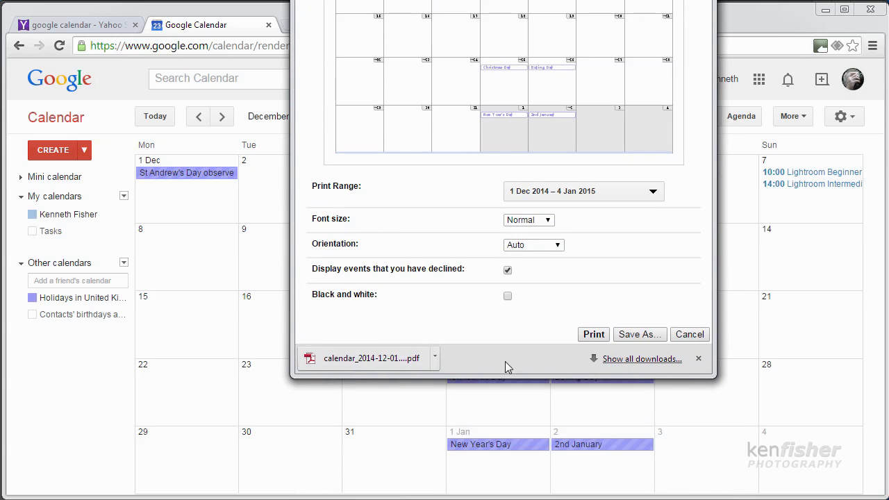
pyautogui.click(435, 359)
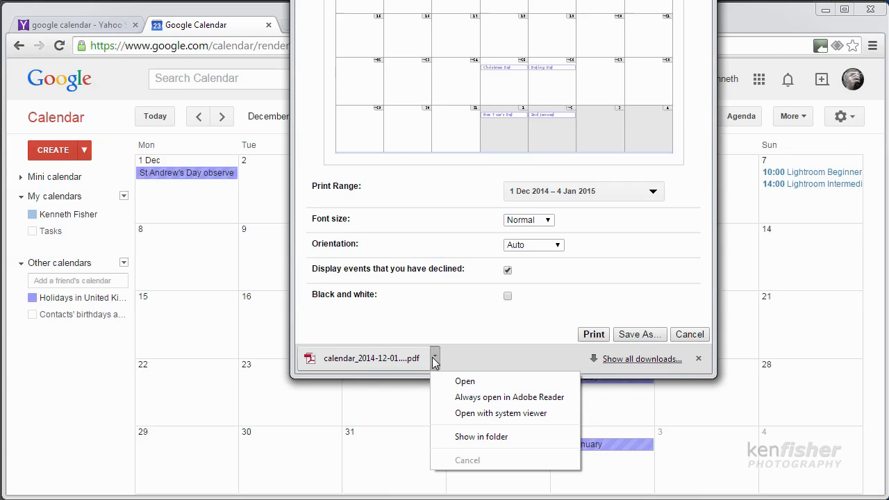
pyautogui.click(491, 436)
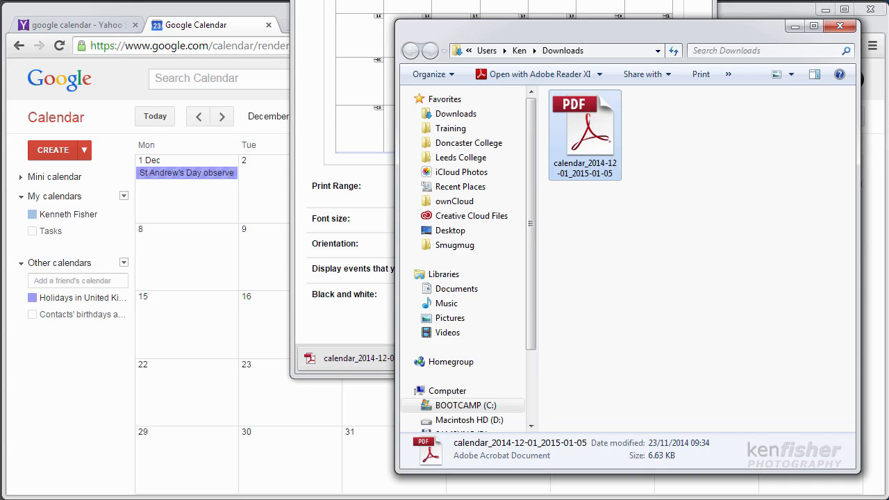
# Close the calendar print preview and minimise the Downloads folder and browser windows to switch to Photoshop.
pyautogui.click(656, 1)
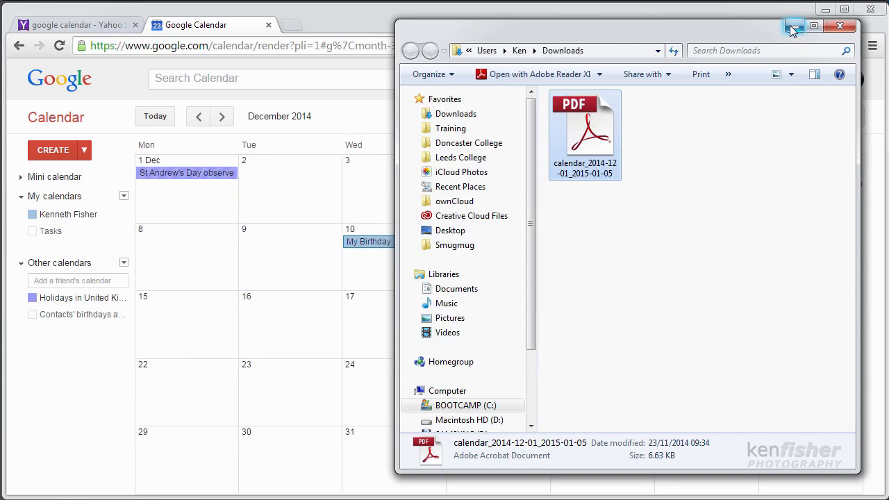
pyautogui.click(791, 26)
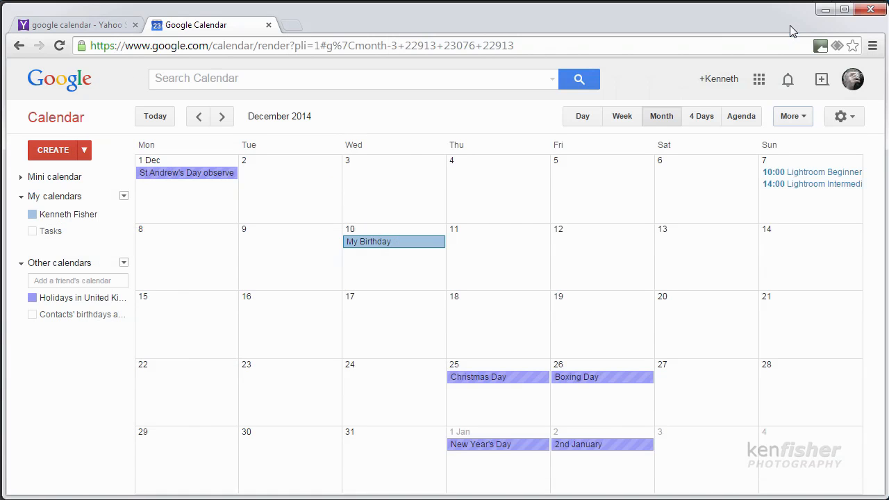
pyautogui.click(826, 11)
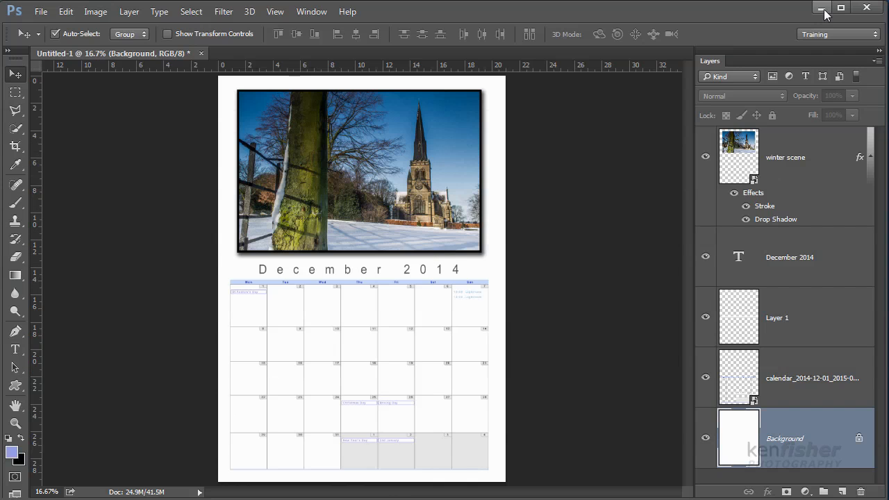
# Create a new A4 document, 210 x 297 mm at 300 pixels/inch, in RGB Color with a white background.
pyautogui.click(42, 13)
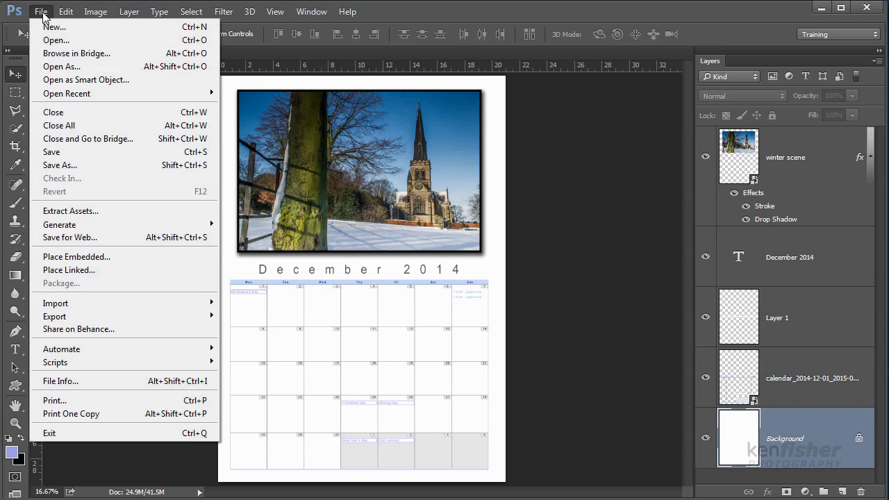
pyautogui.click(59, 31)
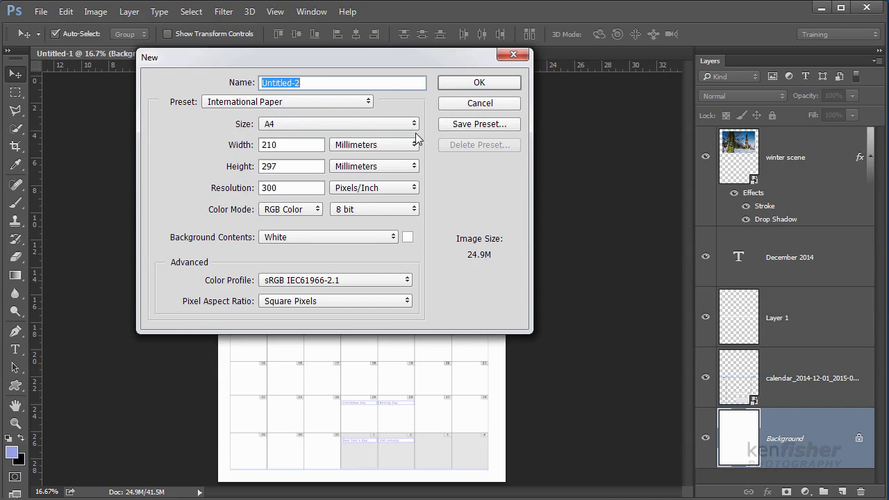
pyautogui.click(489, 83)
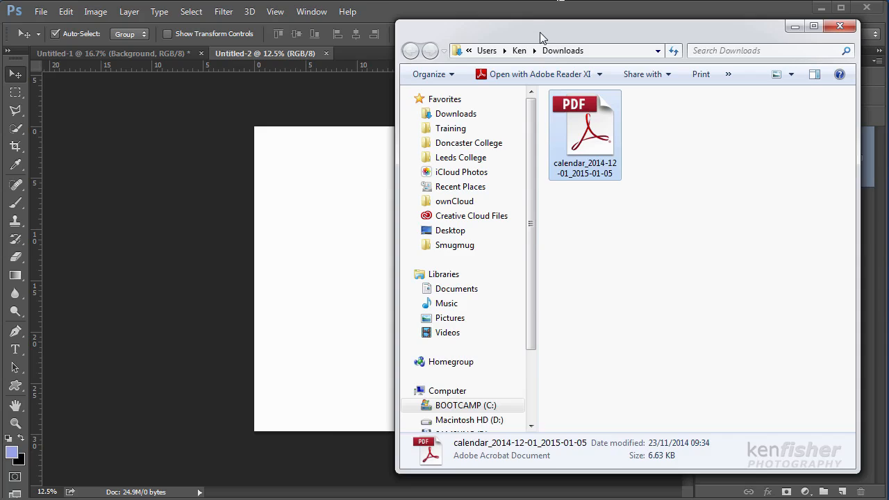
# Place page 1 of calendar_2014-12-01_2015-01-05 from the Downloads folder into the blank A4 document as a smart object, cropped to Bounding Box.
pyautogui.moveTo(540, 32); pyautogui.dragTo(672, 39)
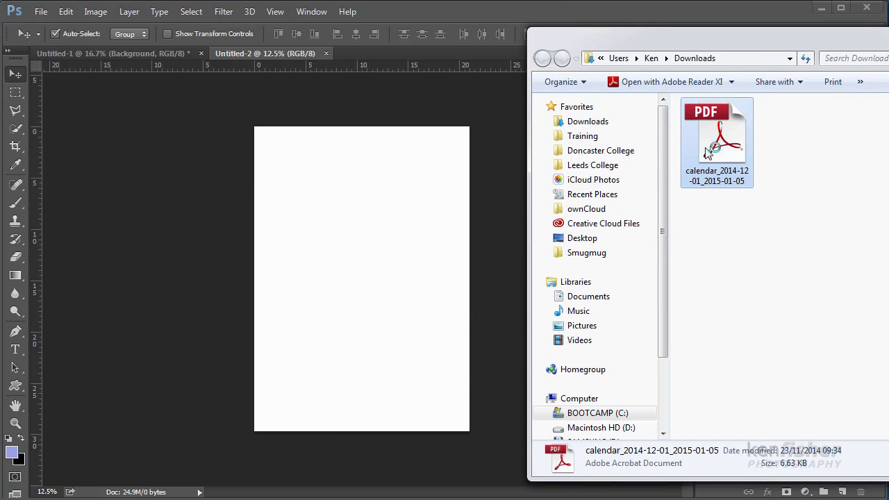
pyautogui.moveTo(721, 143); pyautogui.dragTo(355, 317)
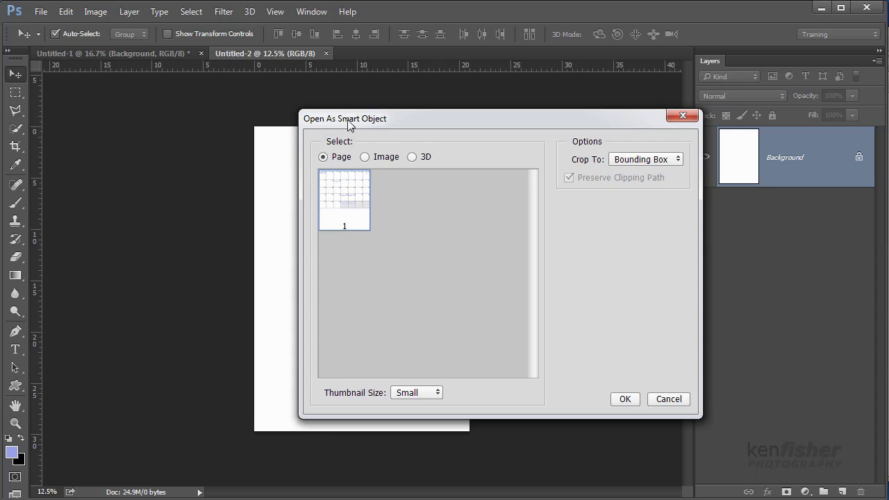
pyautogui.click(625, 400)
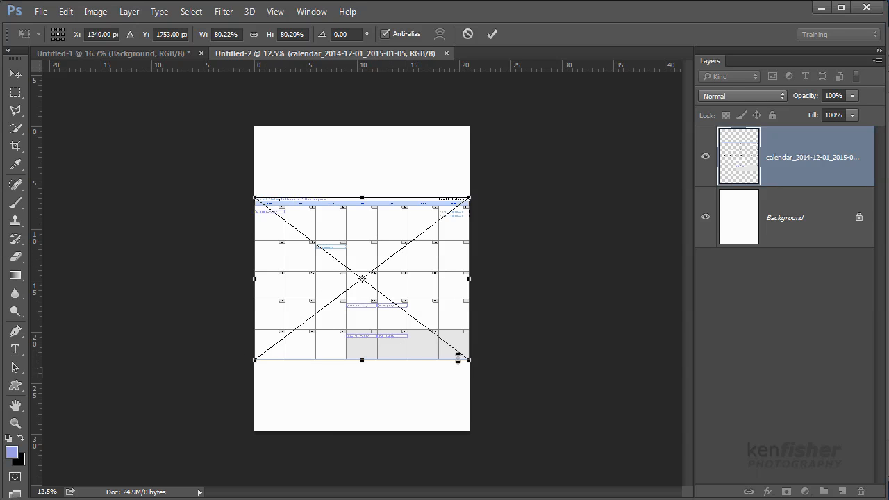
# Scale the placed calendar proportionally to about 72% and centre it horizontally in the lower half of the page.
pyautogui.moveTo(411, 281); pyautogui.dragTo(409, 313)
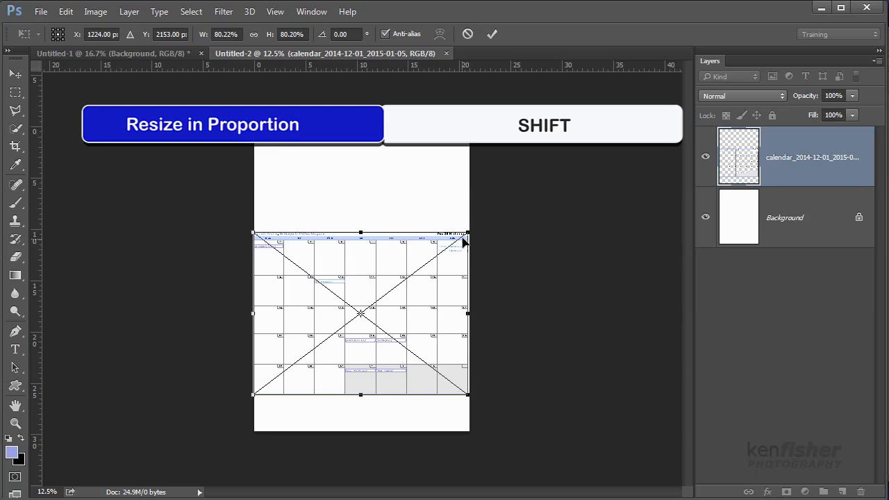
pyautogui.moveTo(469, 232); pyautogui.dragTo(449, 256)
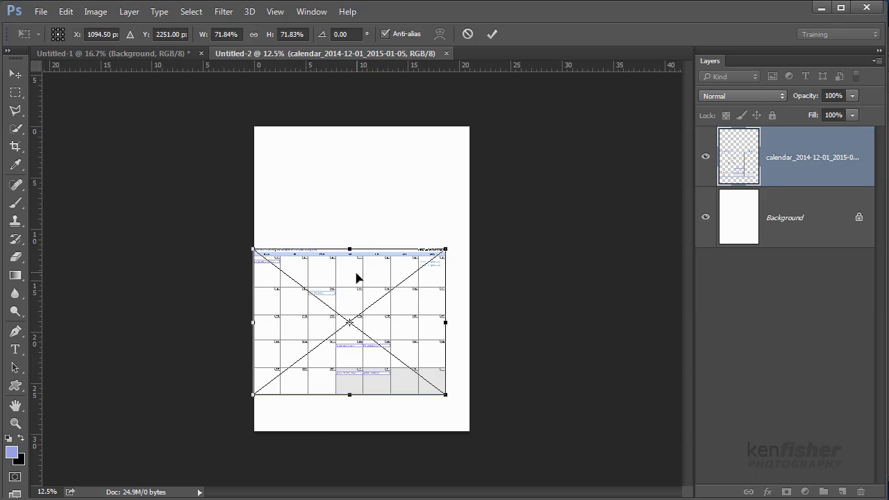
pyautogui.moveTo(357, 278); pyautogui.dragTo(370, 300)
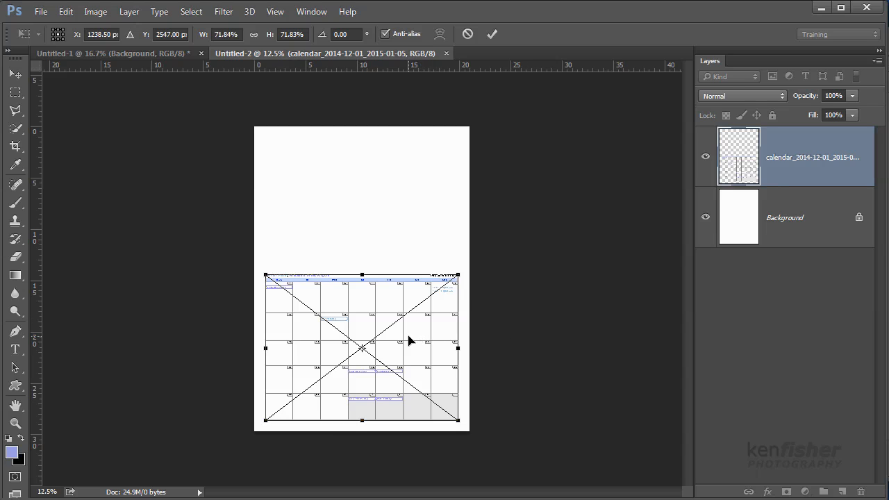
pyautogui.press('Return')
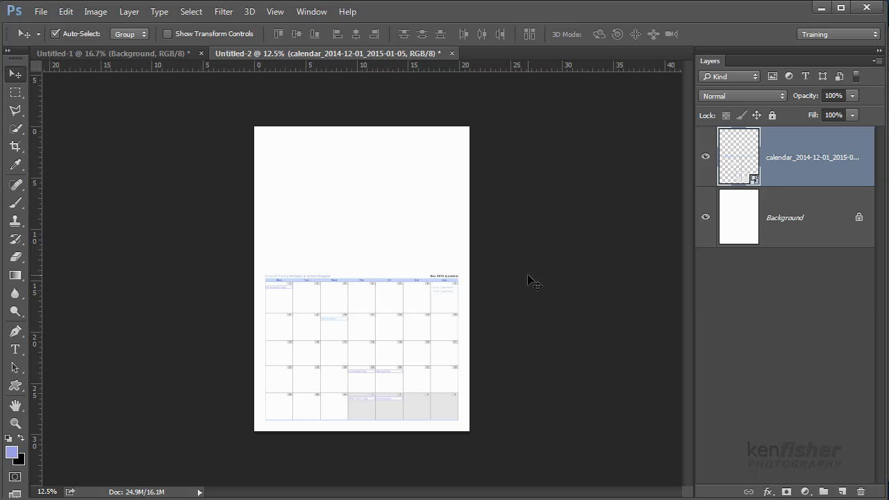
# Add a new layer and marquee-select the header text strip above the weekday row, about 19.2 x 0.4 cm.
pyautogui.hotkey('ctrl', '+')
pyautogui.hotkey('ctrl', '+')
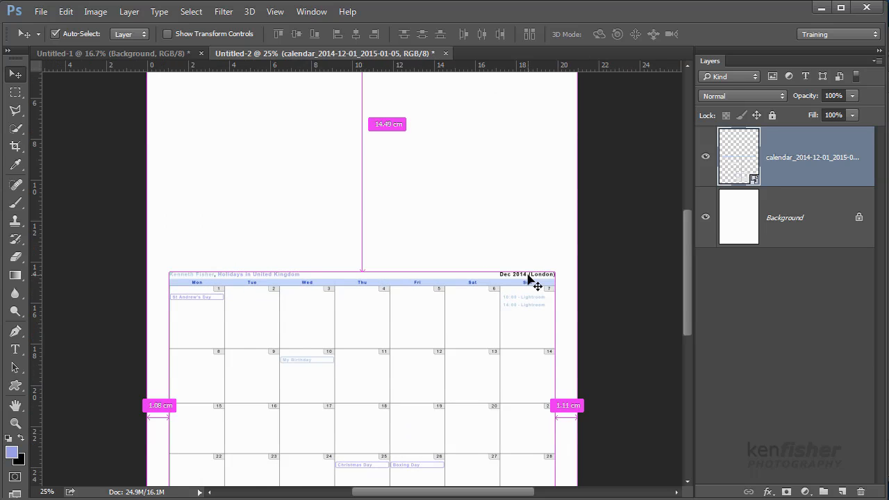
pyautogui.hotkey('ctrl', '+')
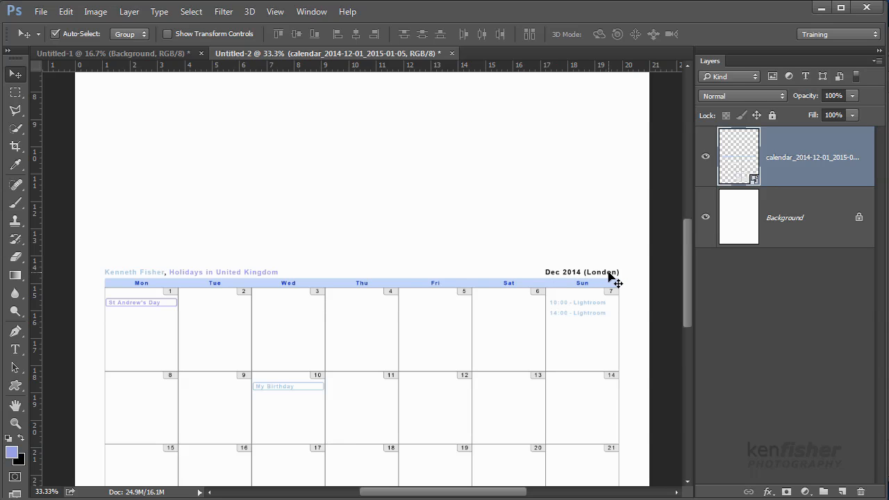
pyautogui.click(842, 492)
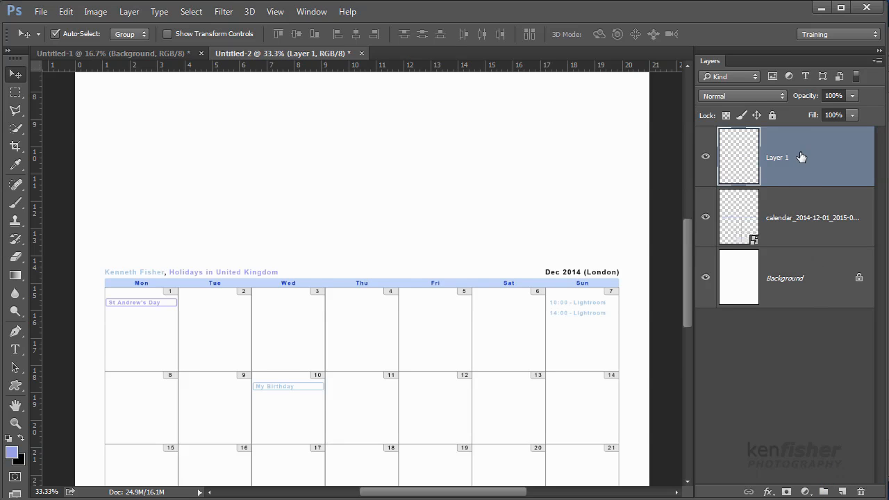
pyautogui.click(16, 93)
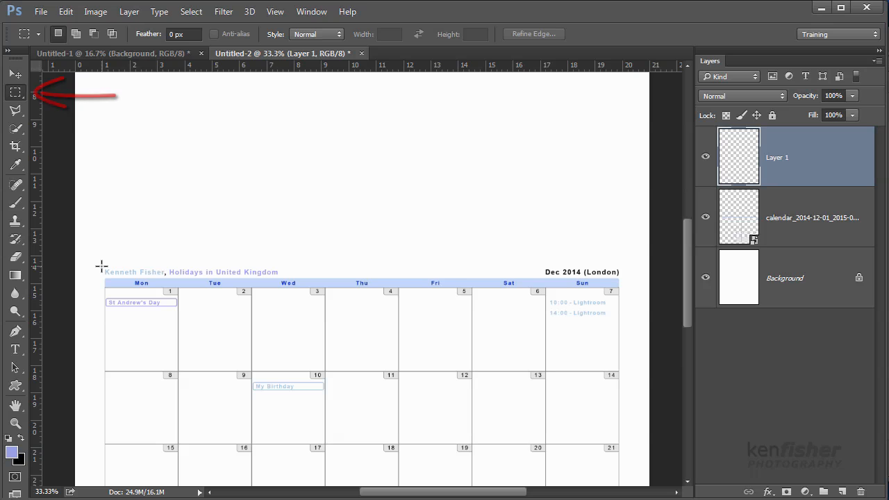
pyautogui.moveTo(101, 267); pyautogui.dragTo(108, 272)
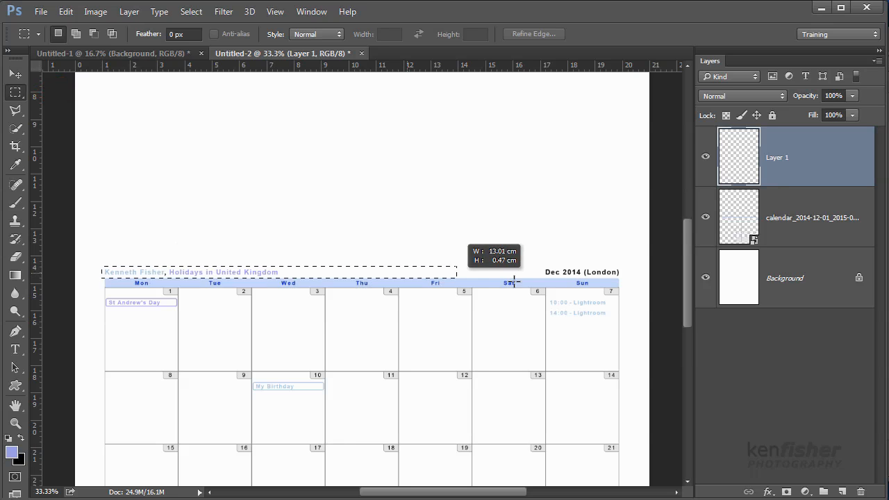
pyautogui.moveTo(604, 273); pyautogui.dragTo(626, 277)
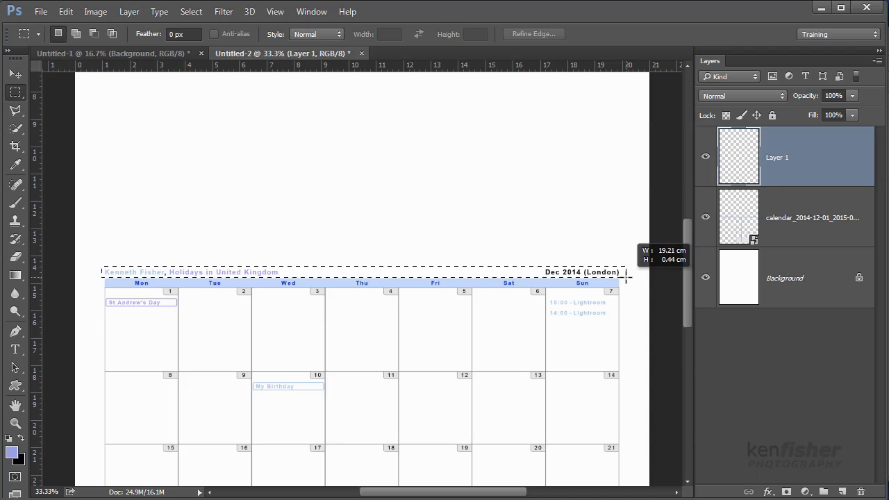
pyautogui.moveTo(626, 278); pyautogui.dragTo(627, 277)
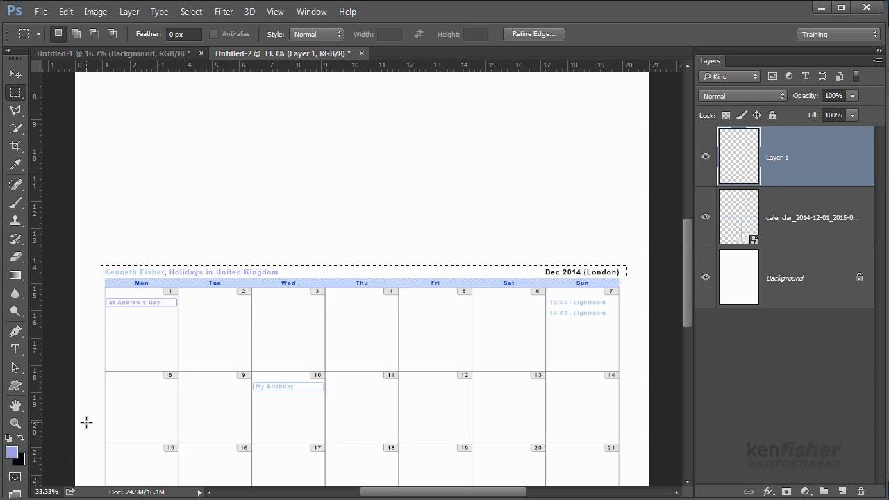
# Fill the selected header strip with white on the new layer to hide the text, and deselect.
pyautogui.press('d')
pyautogui.press('x')
pyautogui.hotkey('alt', 'BackSpace')
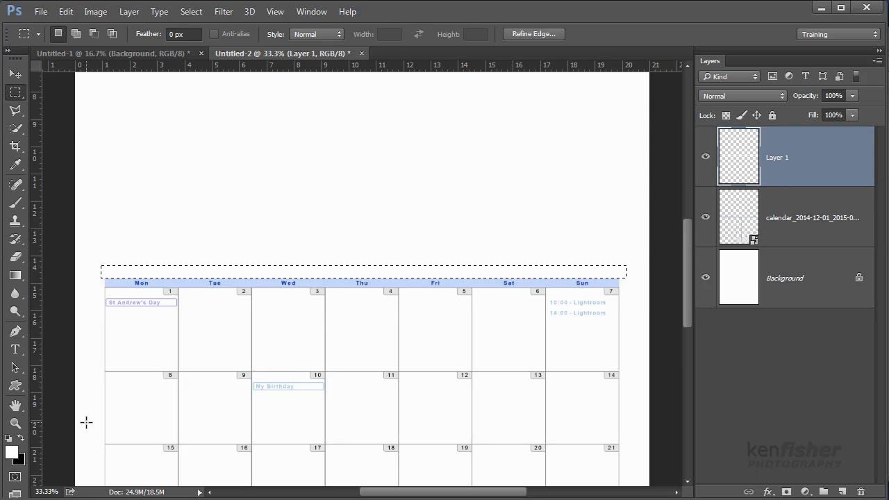
pyautogui.hotkey('ctrl', 'd')
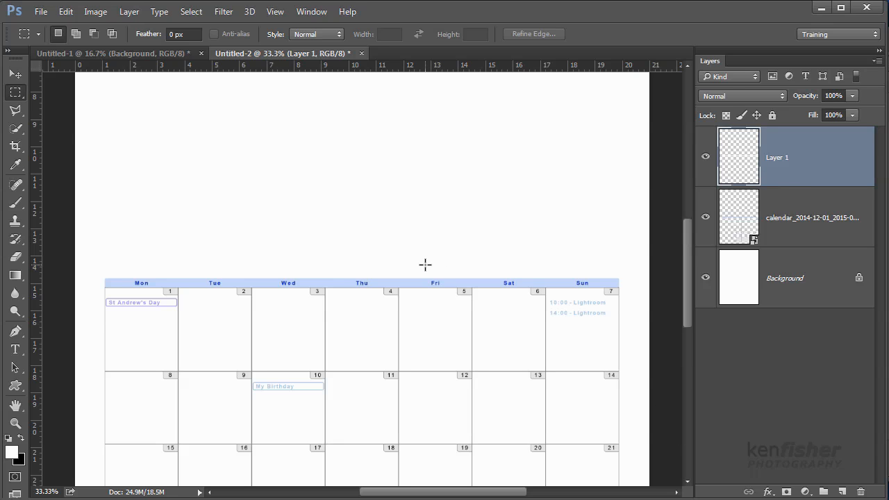
# Add the title text "December 2014" in 26 pt Arial Narrow just above the calendar grid.
pyautogui.hotkey('ctrl', '-')
pyautogui.hotkey('ctrl', '-')
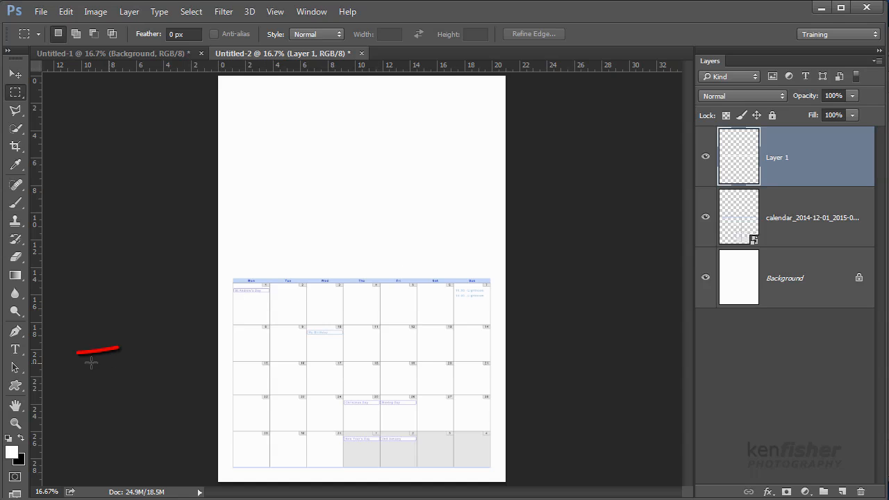
pyautogui.click(16, 353)
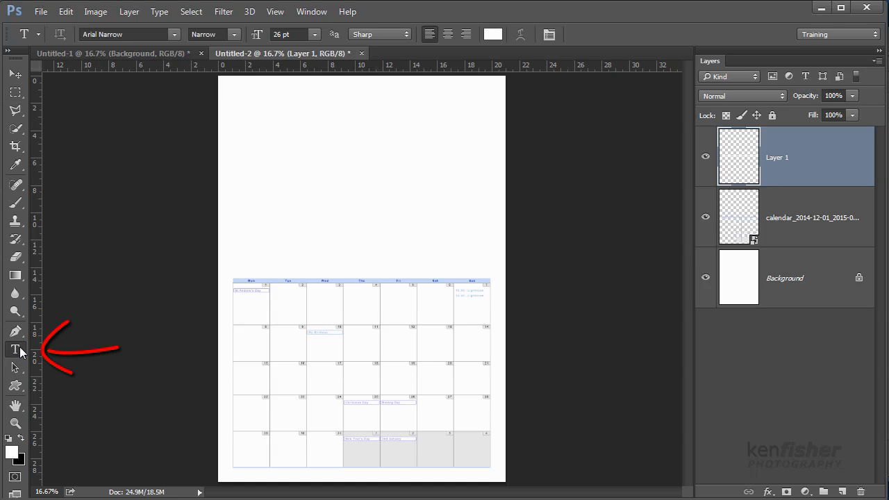
pyautogui.click(277, 266)
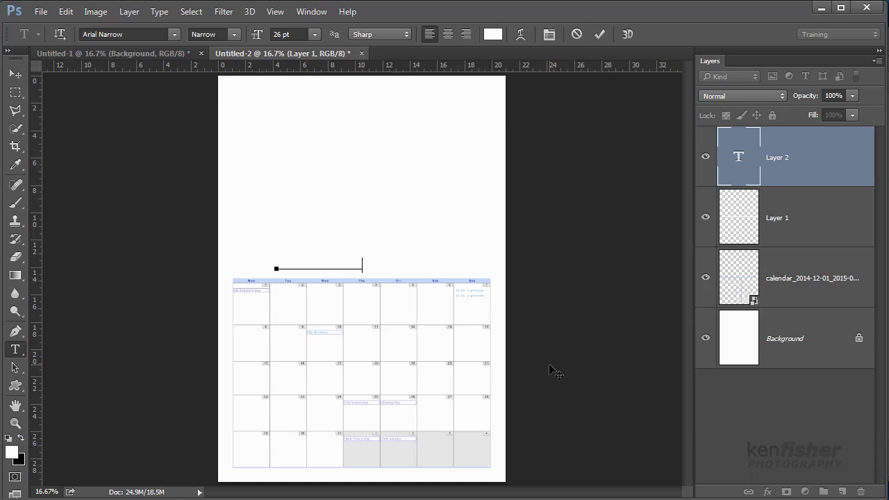
pyautogui.write('______________________')
# Recolour the whole title text mid-grey (#878686) and commit the text.
pyautogui.moveTo(487, 262); pyautogui.dragTo(229, 243)
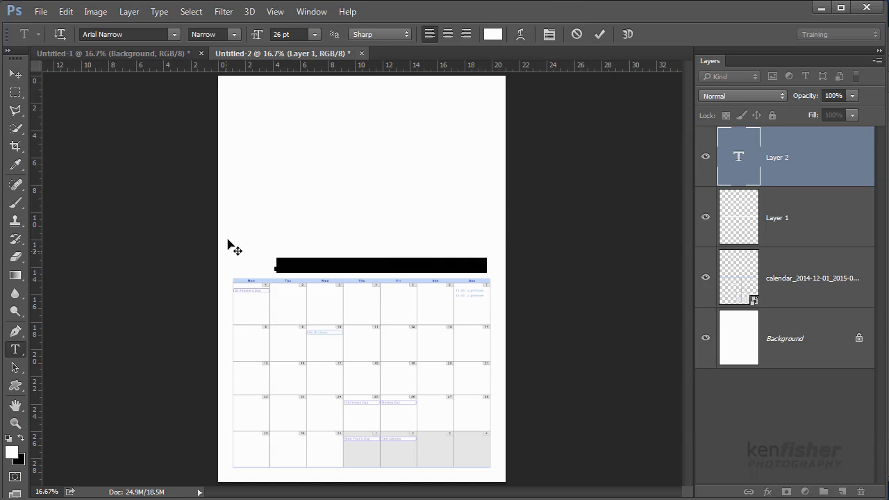
pyautogui.click(494, 34)
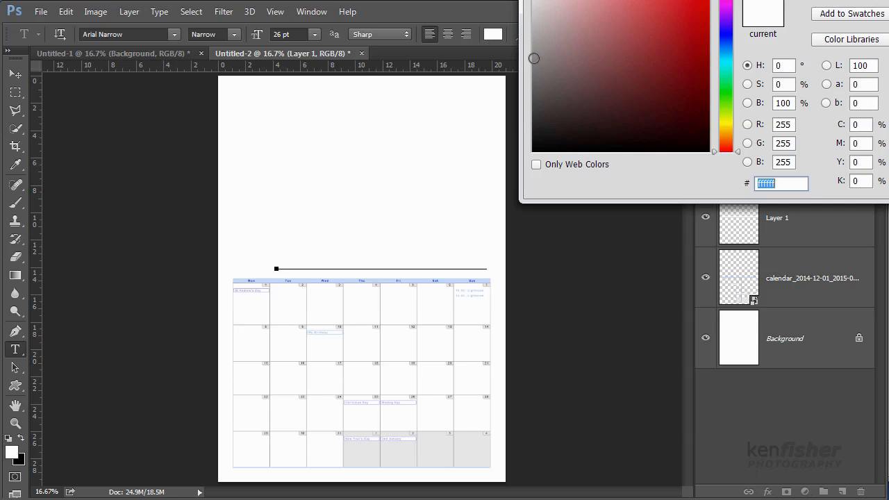
pyautogui.click(534, 58)
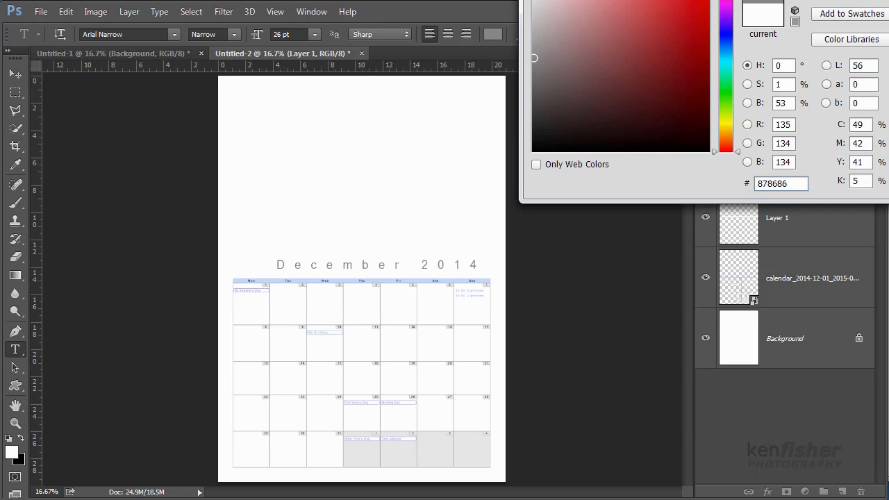
pyautogui.press('Return')
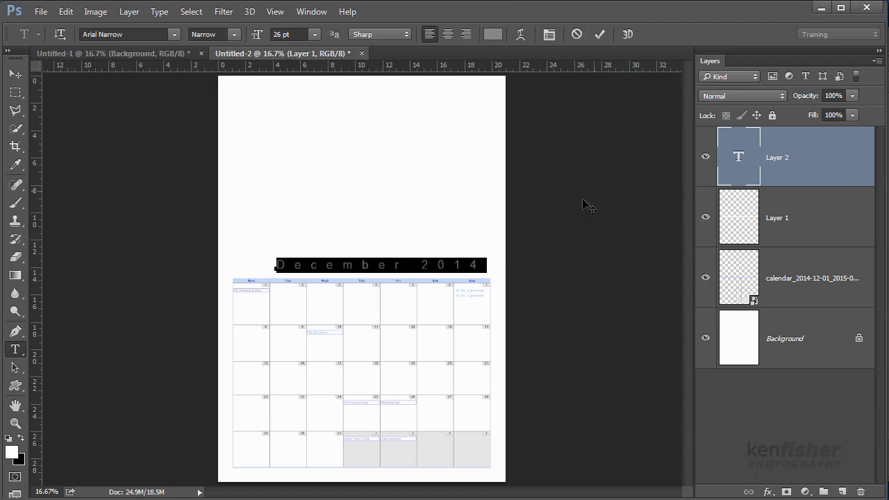
pyautogui.hotkey('ctrl', 'Return')
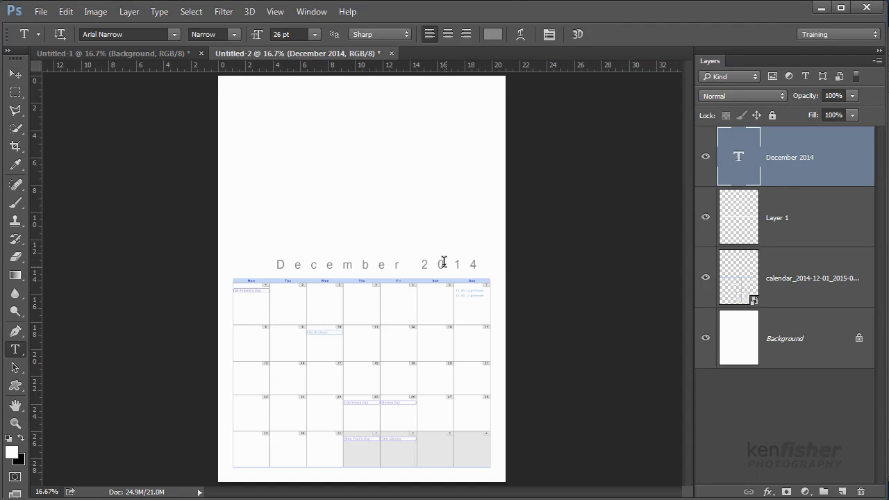
# Shift the December 2014 title slightly left and down to centre it roughly above the calendar, and commit it.
pyautogui.click(442, 264)
pyautogui.moveTo(452, 245); pyautogui.dragTo(433, 242)
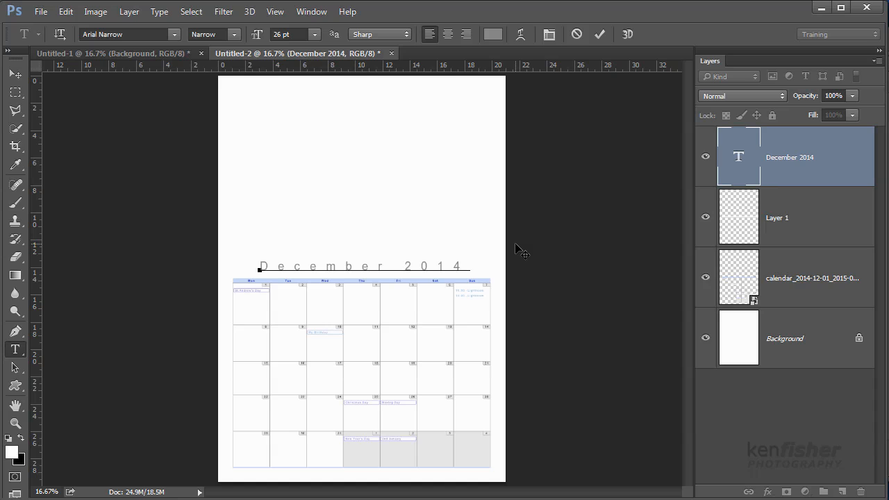
pyautogui.press('ctrl')
pyautogui.hotkey('ctrl', 'Return')
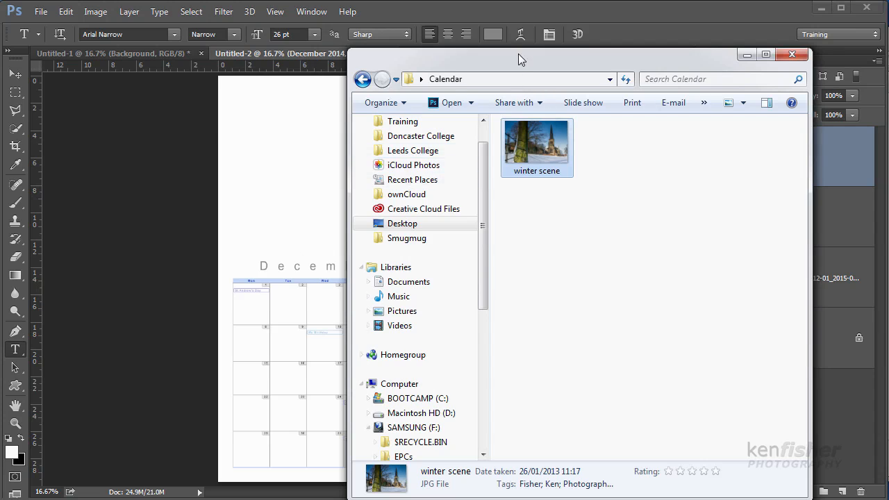
# Place the winter scene photo from the Calendar folder and enlarge it proportionally to about 218% in the space above the title.
pyautogui.moveTo(489, 59); pyautogui.dragTo(691, 59)
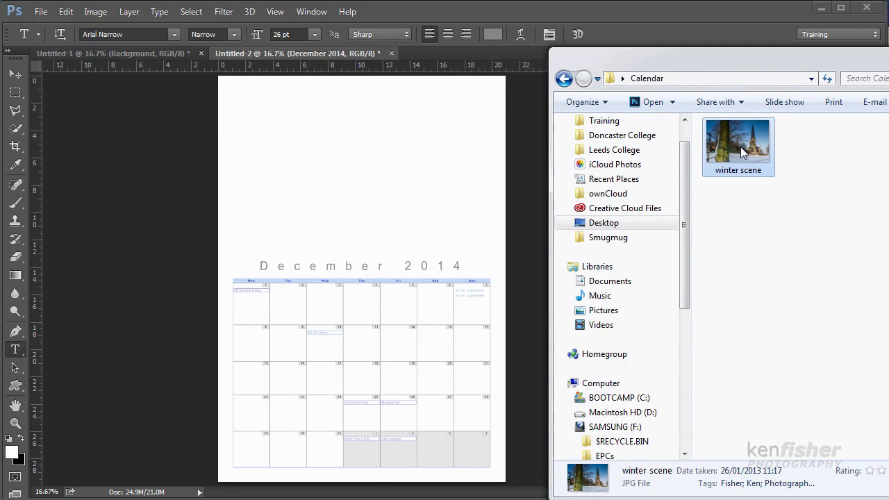
pyautogui.moveTo(747, 151); pyautogui.dragTo(363, 192)
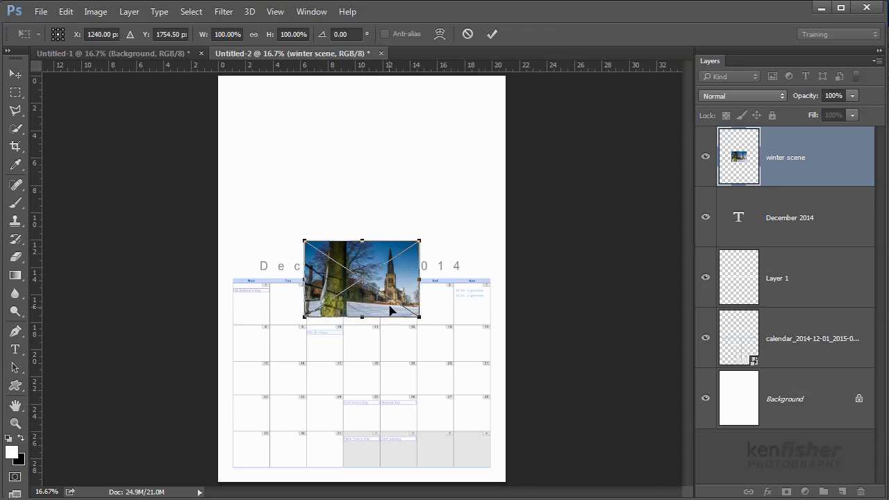
pyautogui.moveTo(396, 248); pyautogui.dragTo(322, 138)
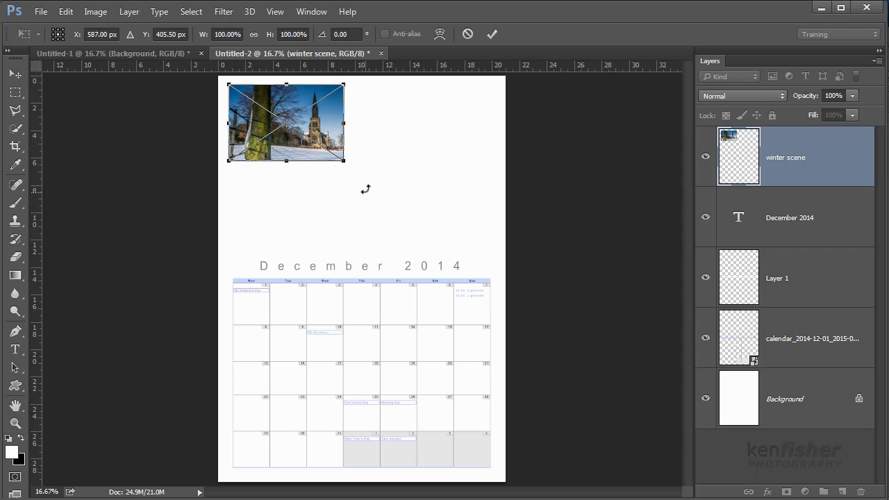
pyautogui.moveTo(344, 161); pyautogui.dragTo(475, 259)
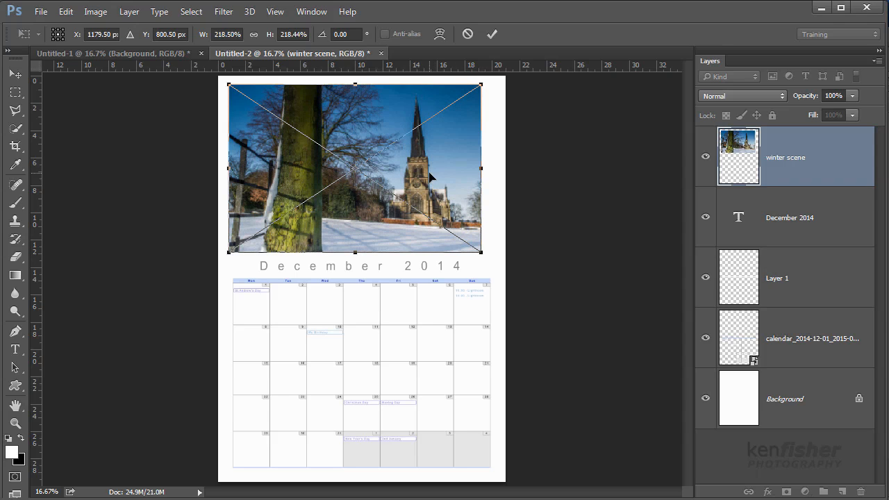
pyautogui.press('Return')
pyautogui.press('t')
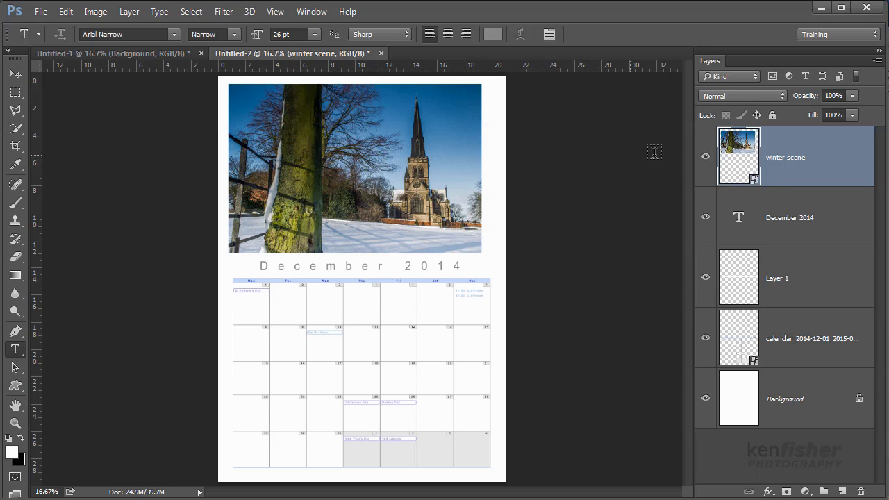
# Give the winter scene layer a black stroke of 13 px positioned inside.
pyautogui.doubleClick(855, 161)
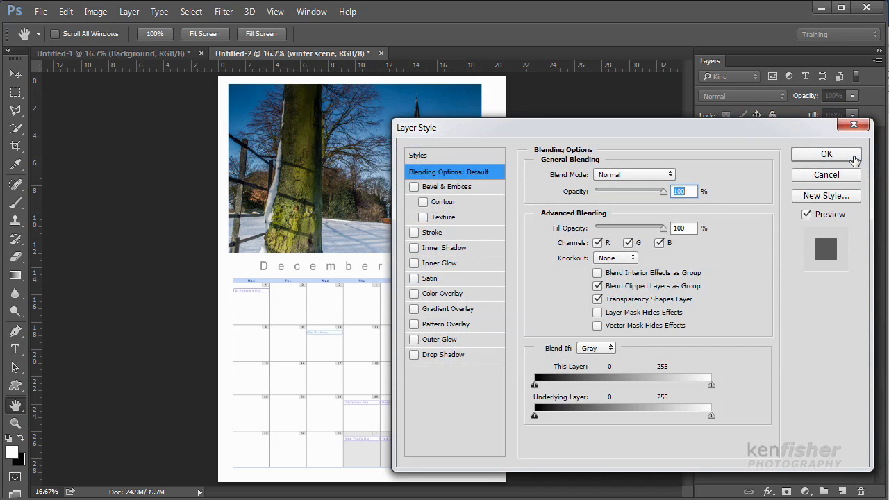
pyautogui.moveTo(641, 133); pyautogui.dragTo(768, 129)
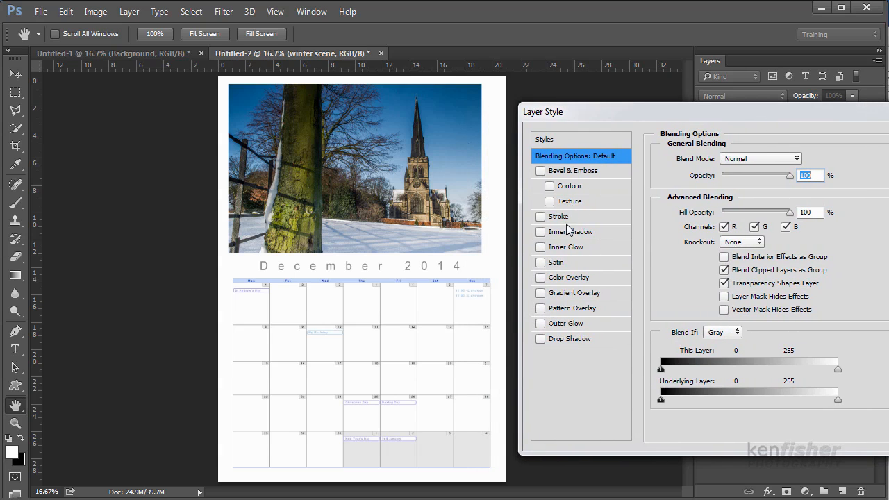
pyautogui.click(541, 217)
pyautogui.click(598, 218)
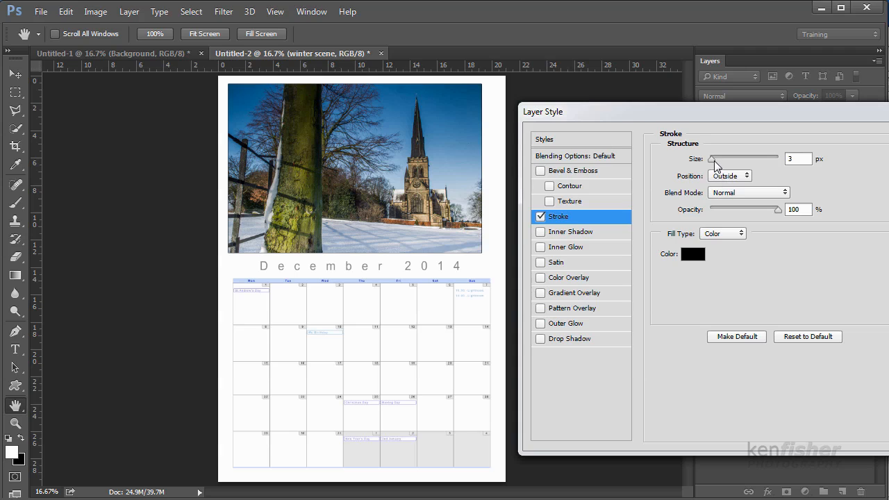
pyautogui.moveTo(712, 160); pyautogui.dragTo(730, 162)
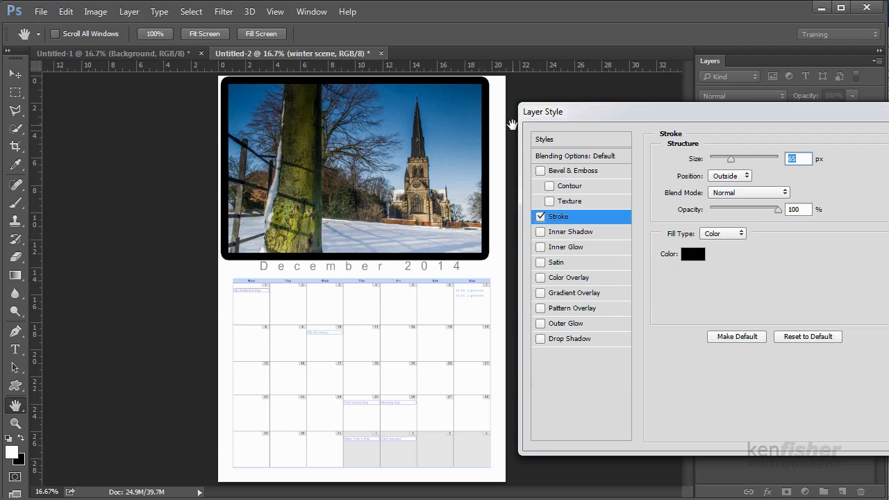
pyautogui.click(729, 178)
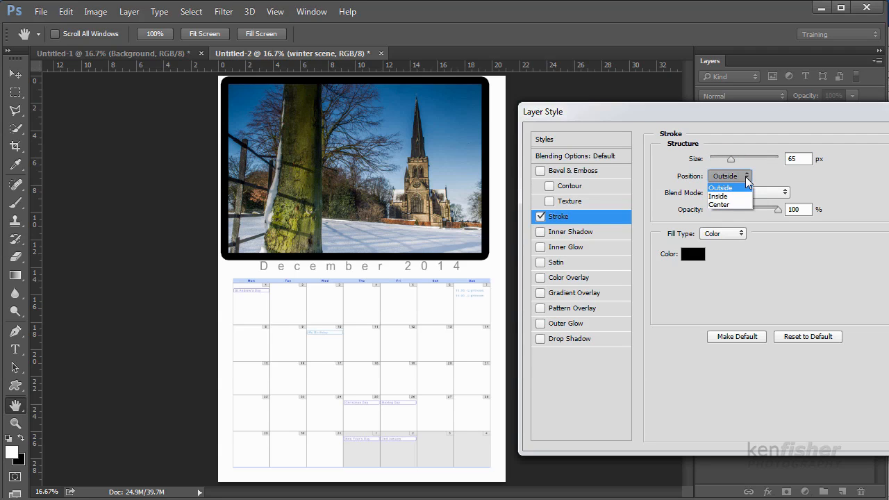
pyautogui.click(720, 197)
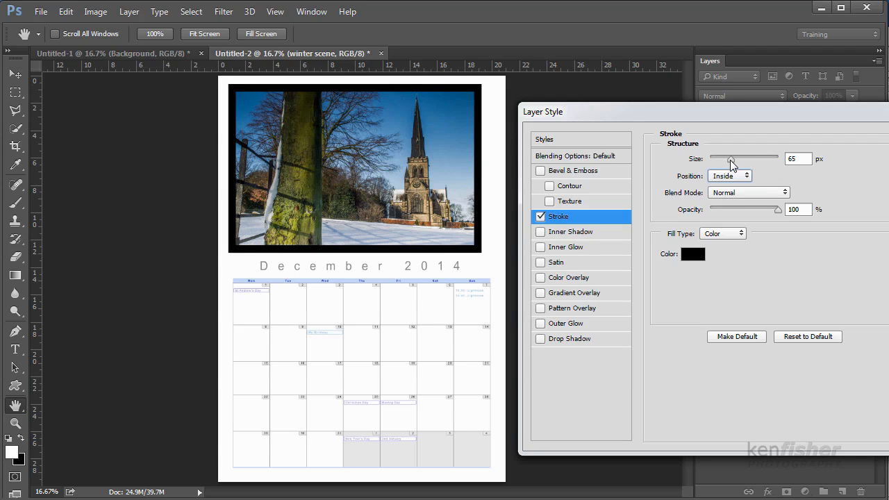
pyautogui.moveTo(731, 159); pyautogui.dragTo(718, 164)
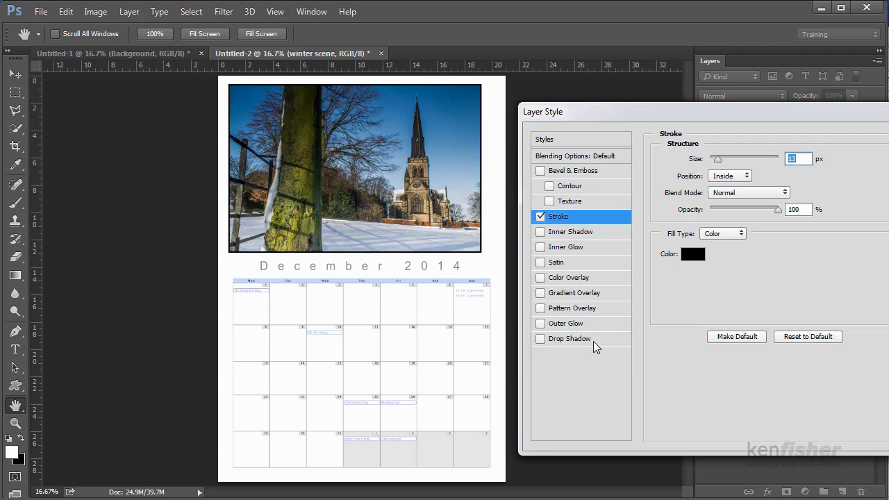
# Add a drop shadow to the winter scene layer with distance 18 px and size 21 px, and apply the layer style.
pyautogui.click(540, 338)
pyautogui.click(615, 340)
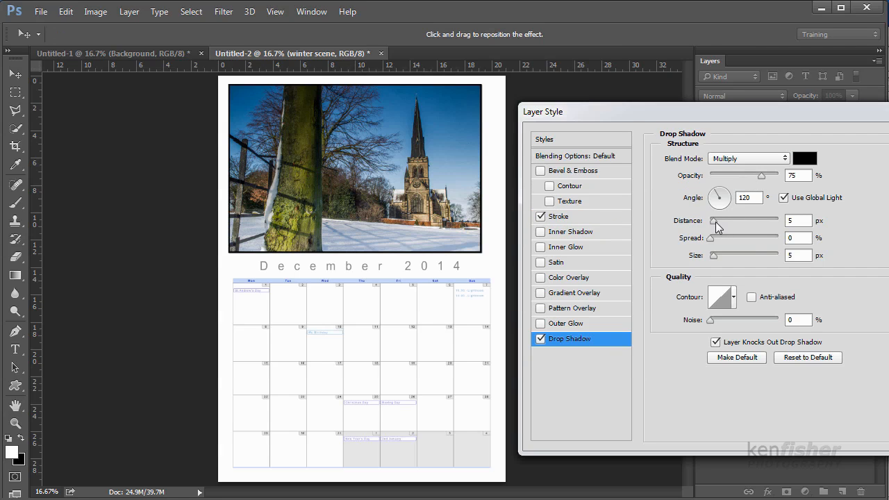
pyautogui.moveTo(716, 222); pyautogui.dragTo(725, 222)
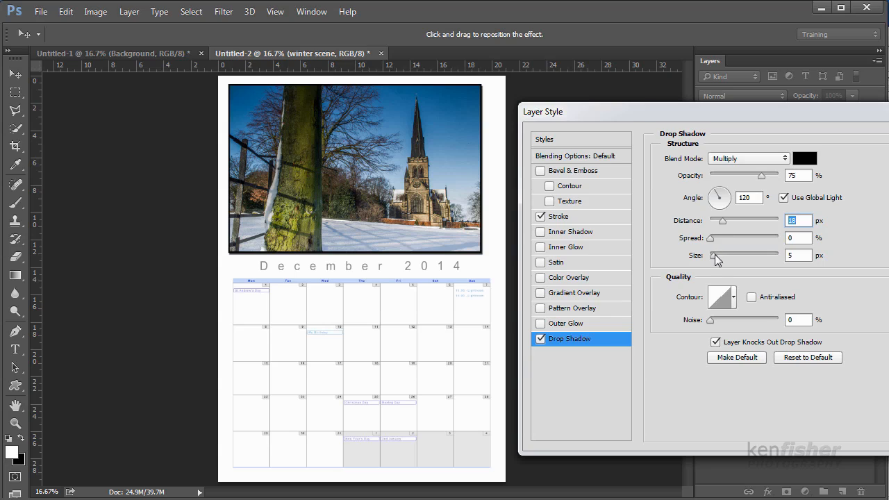
pyautogui.moveTo(715, 256); pyautogui.dragTo(722, 259)
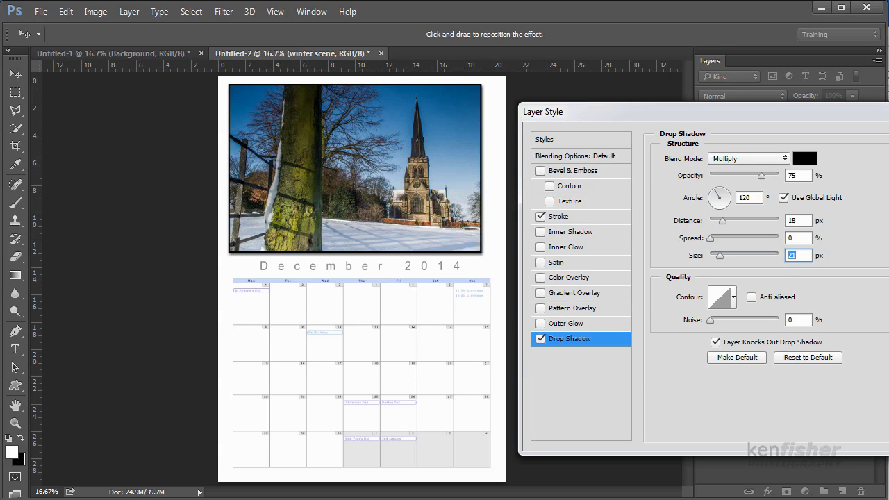
pyautogui.press('Return')
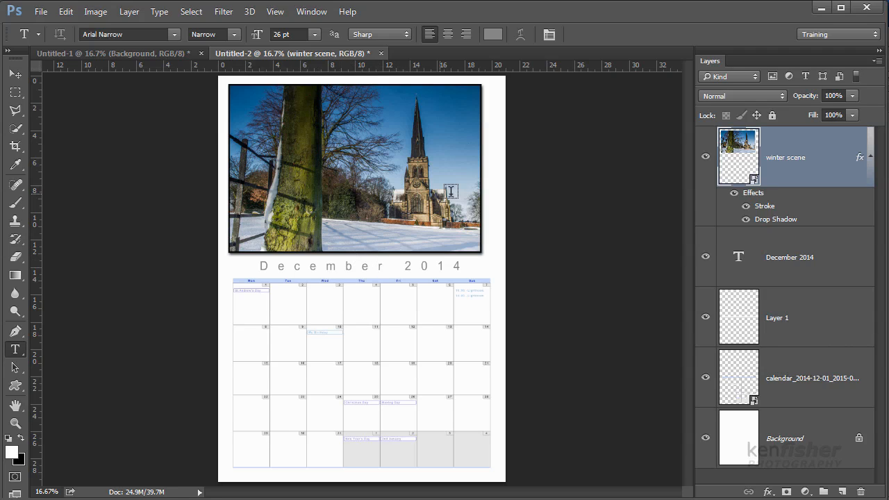
# Select all layers from winter scene to the placed calendar, excluding Background, and align their horizontal centres.
pyautogui.click(16, 75)
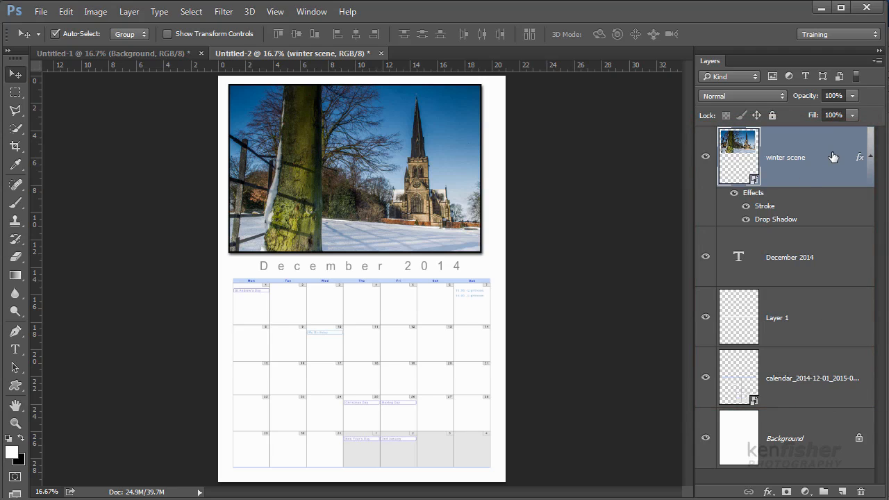
pyautogui.keyDown('shift'); pyautogui.click(811, 395); pyautogui.keyUp('shift')
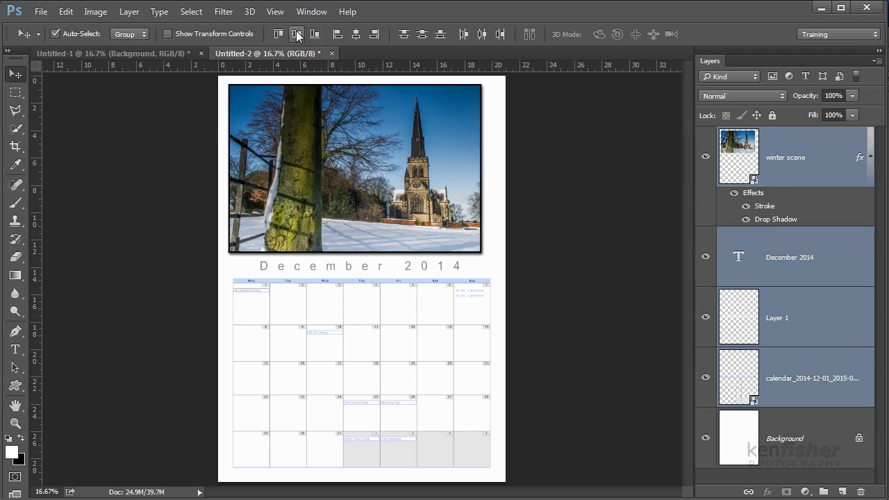
pyautogui.click(356, 35)
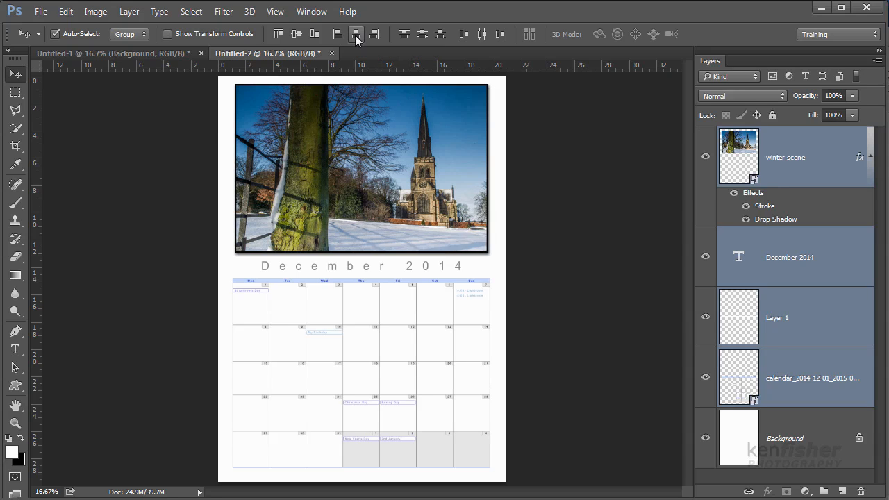